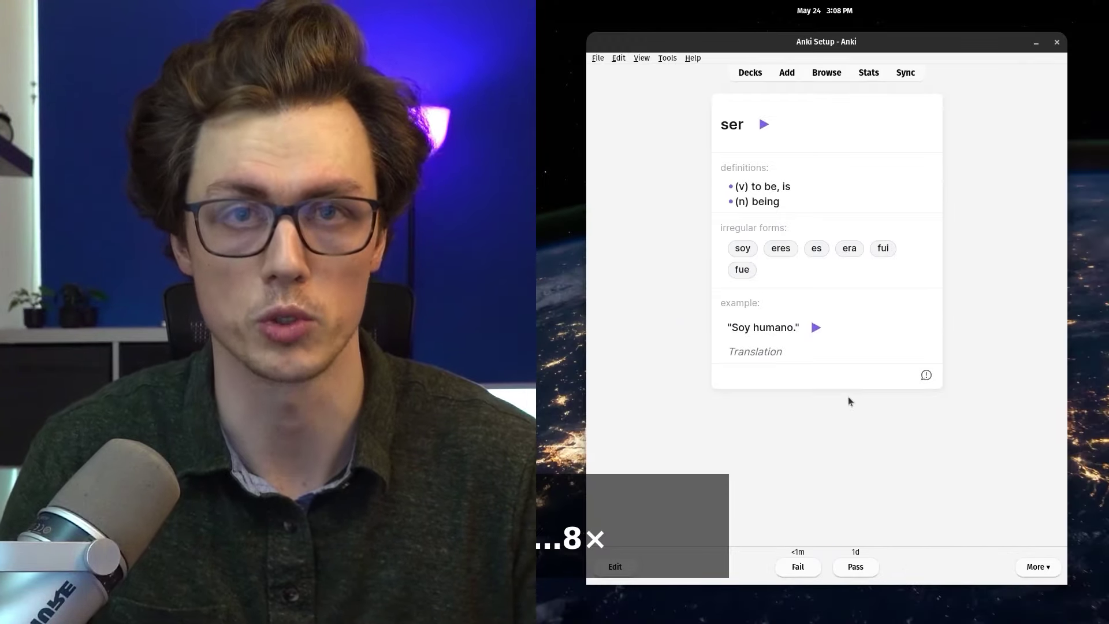
Pass the ser and tener cards to reach the front of the hacer card
key(space)
key(space)
key(space)
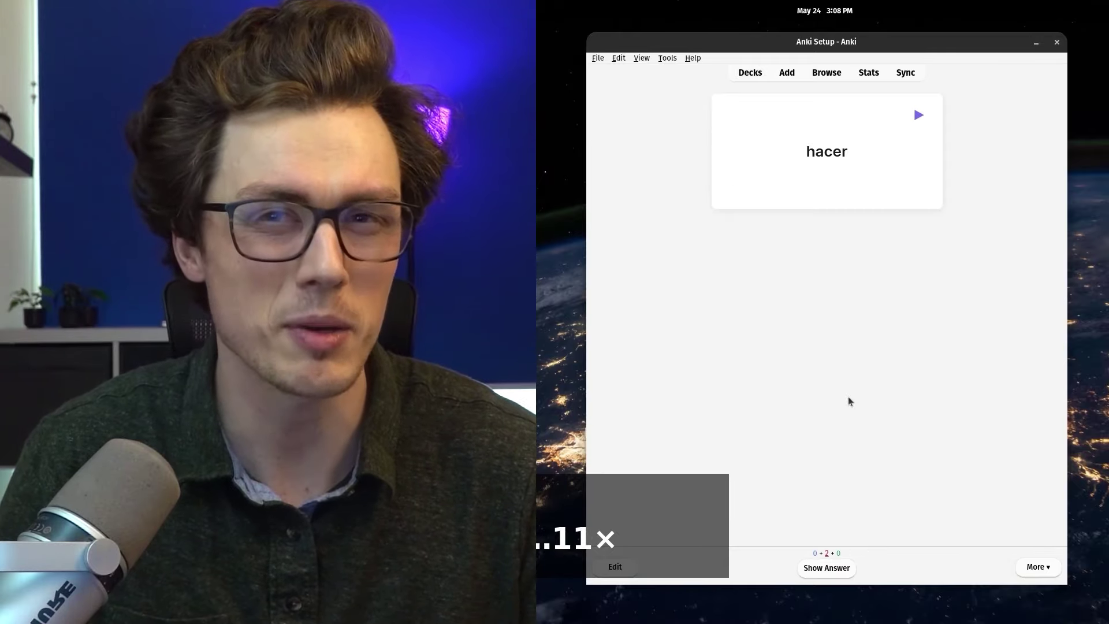
key(space)
key(space)
key(space)
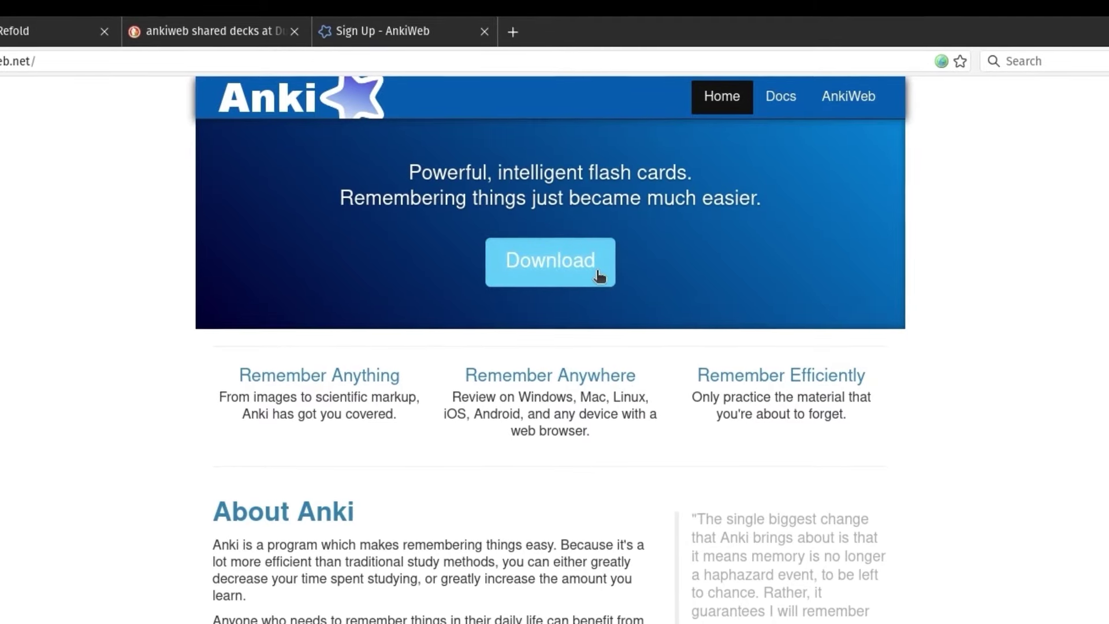
Compare the Windows, Mac and Linux Anki downloads, then open the manual's Platform Notes for installation
click(597, 271)
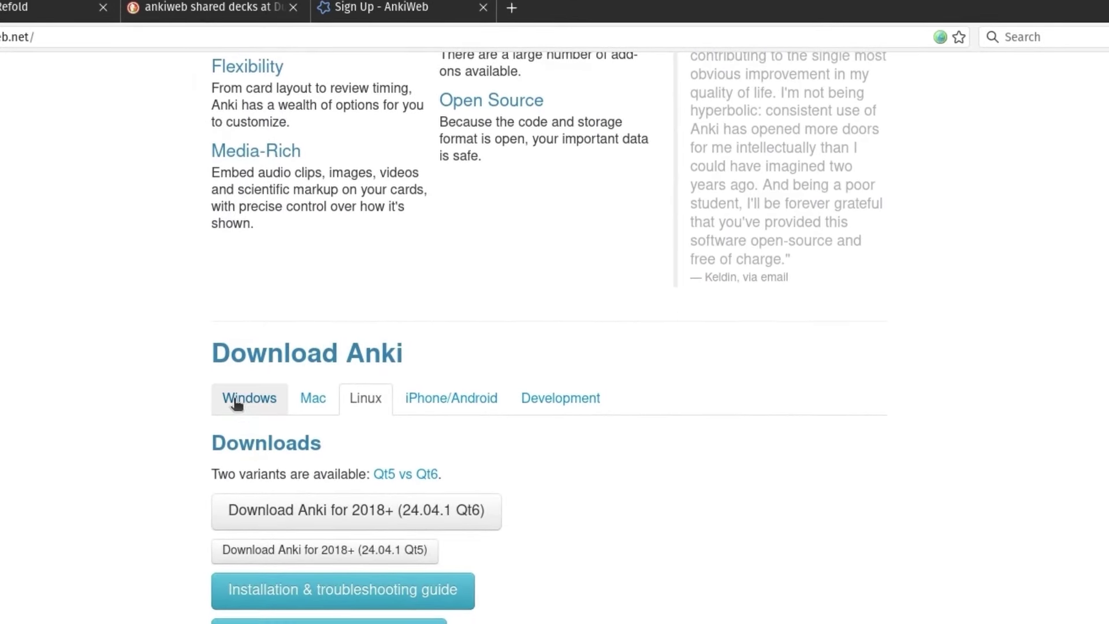
click(237, 403)
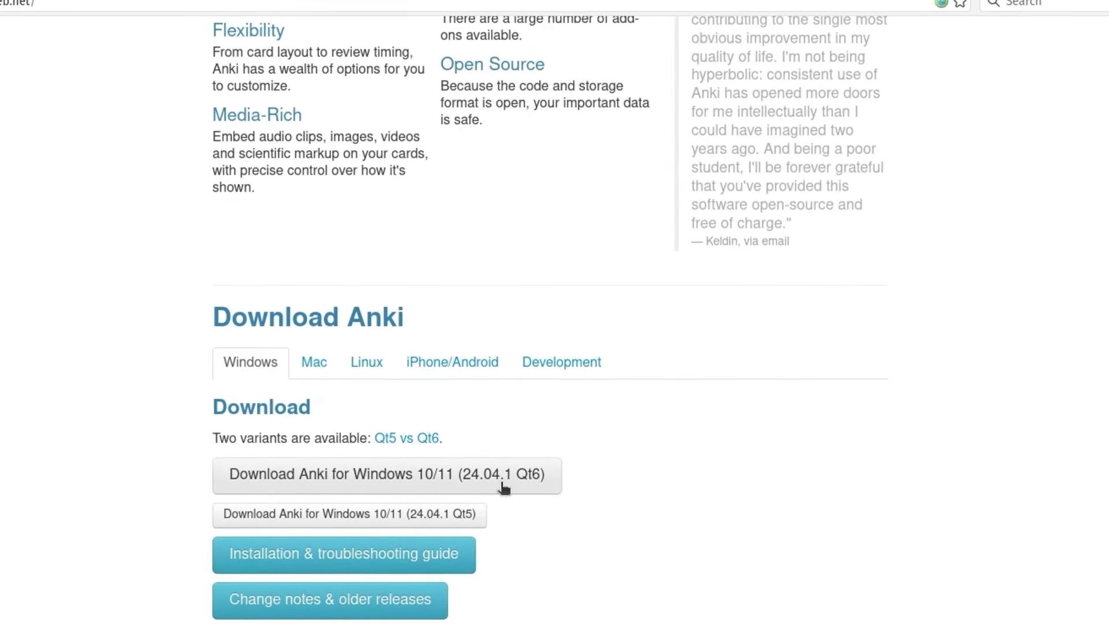
click(313, 363)
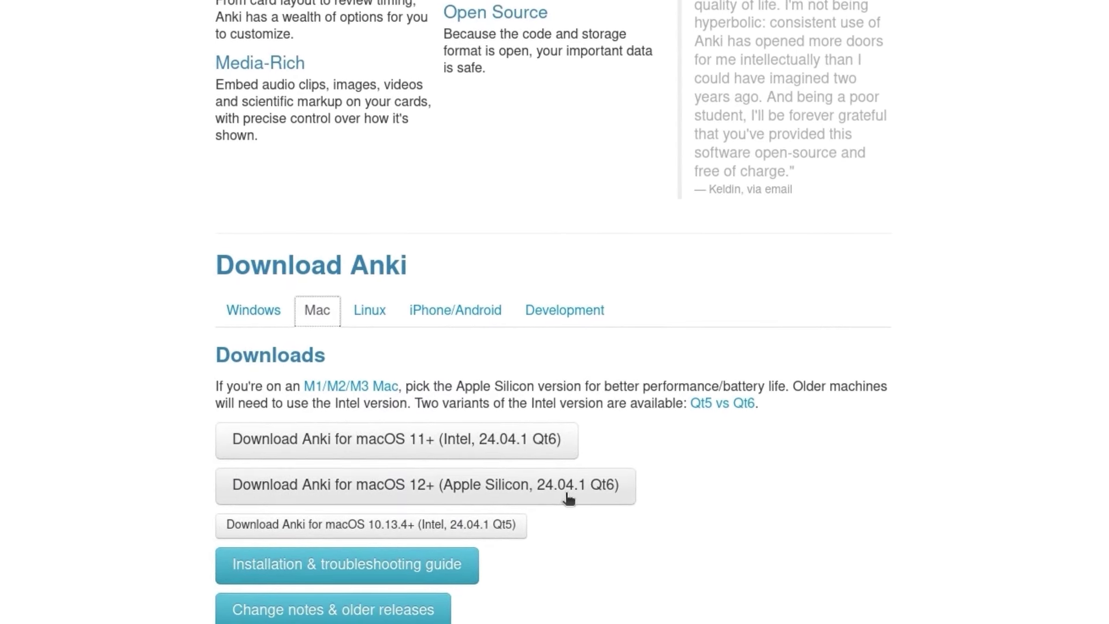
click(372, 300)
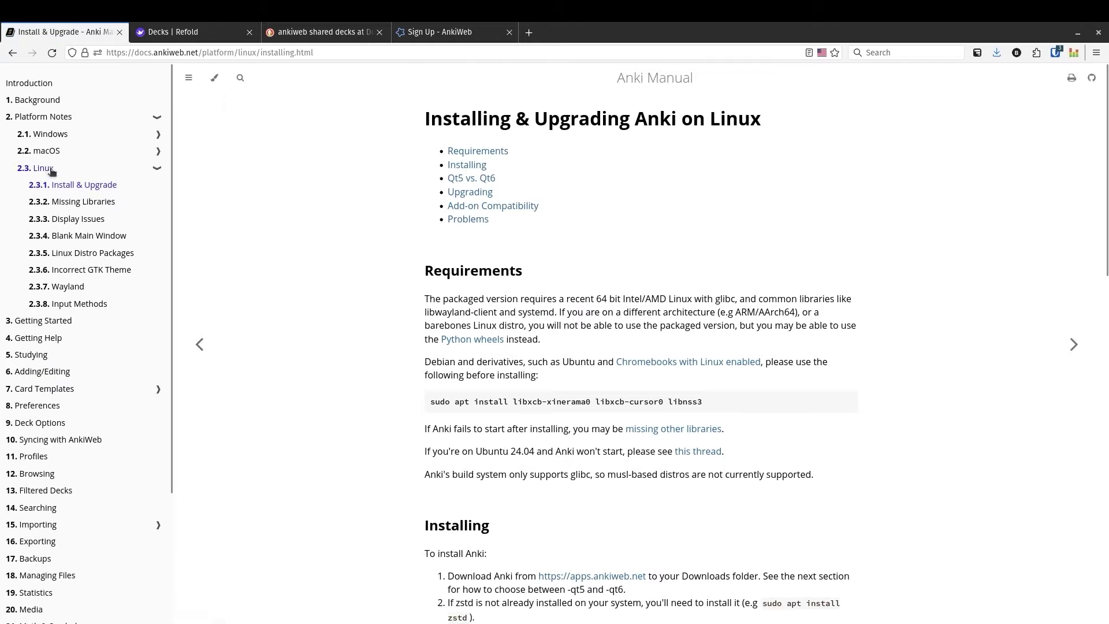
click(52, 139)
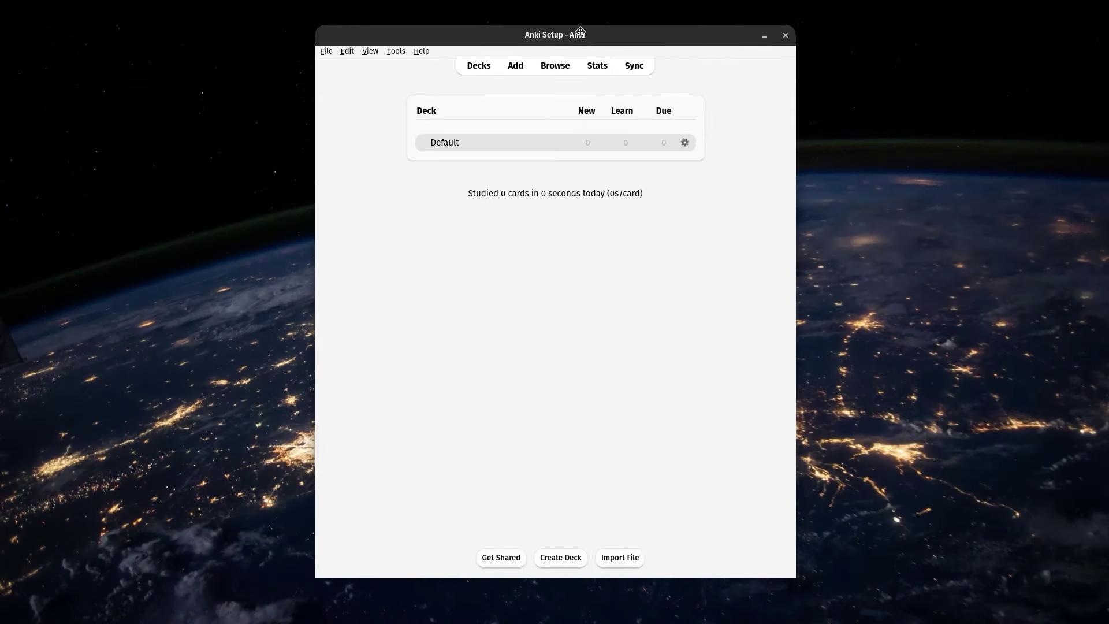
drag(580, 31, 582, 38)
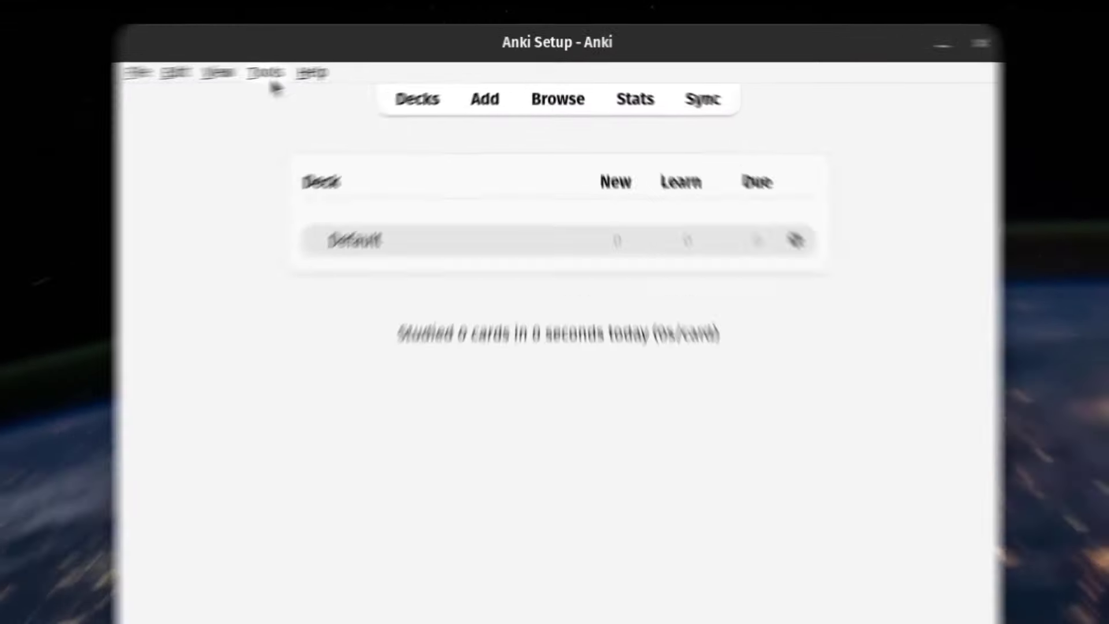
Open the add-on manager and install the first add-on using its code from the notes
click(258, 72)
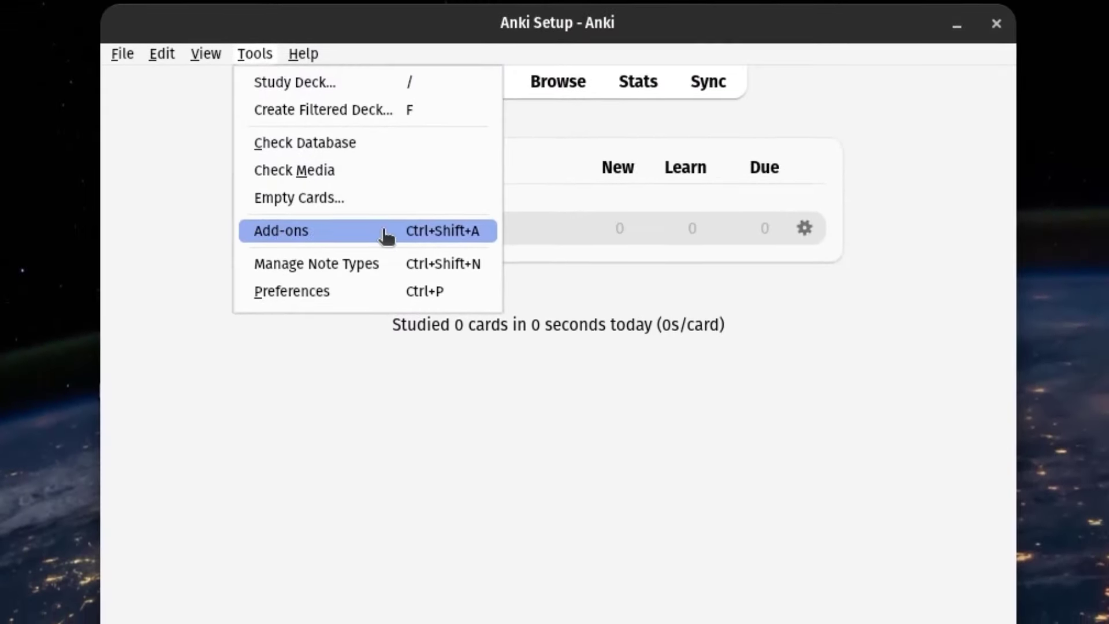
click(386, 246)
click(959, 54)
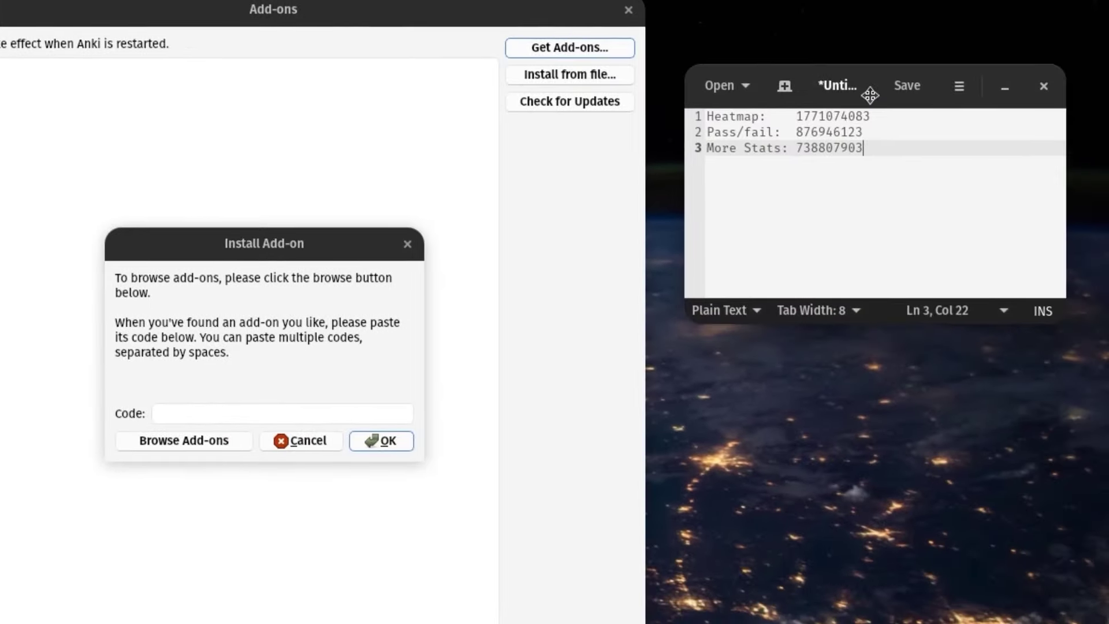
double_click(831, 99)
key(ctrl+c)
click(283, 397)
key(ctrl+v)
click(381, 428)
click(421, 366)
Install the second add-on by pasting its code from the notes
double_click(827, 115)
key(ctrl+c)
click(569, 27)
click(285, 391)
key(ctrl+v)
click(379, 418)
click(421, 369)
Install the third add-on by pasting its code from the notes
double_click(827, 131)
key(ctrl+c)
click(570, 27)
click(283, 381)
key(ctrl+v)
click(381, 414)
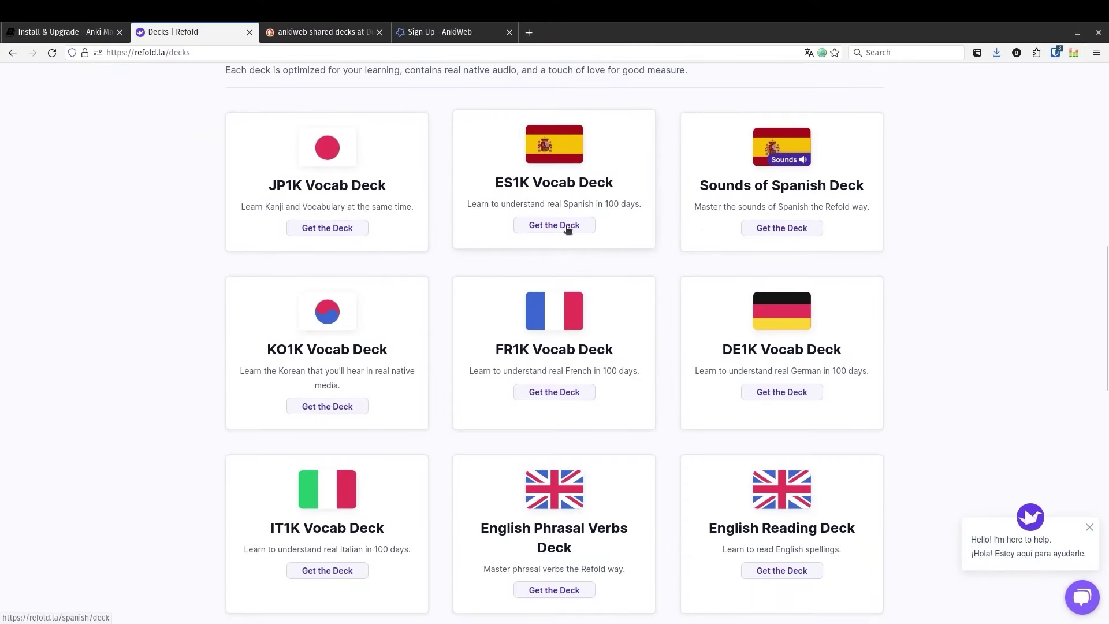
View Refold's ES1K Spanish deck page, then open the Shared Decks - AnkiWeb search result
click(589, 231)
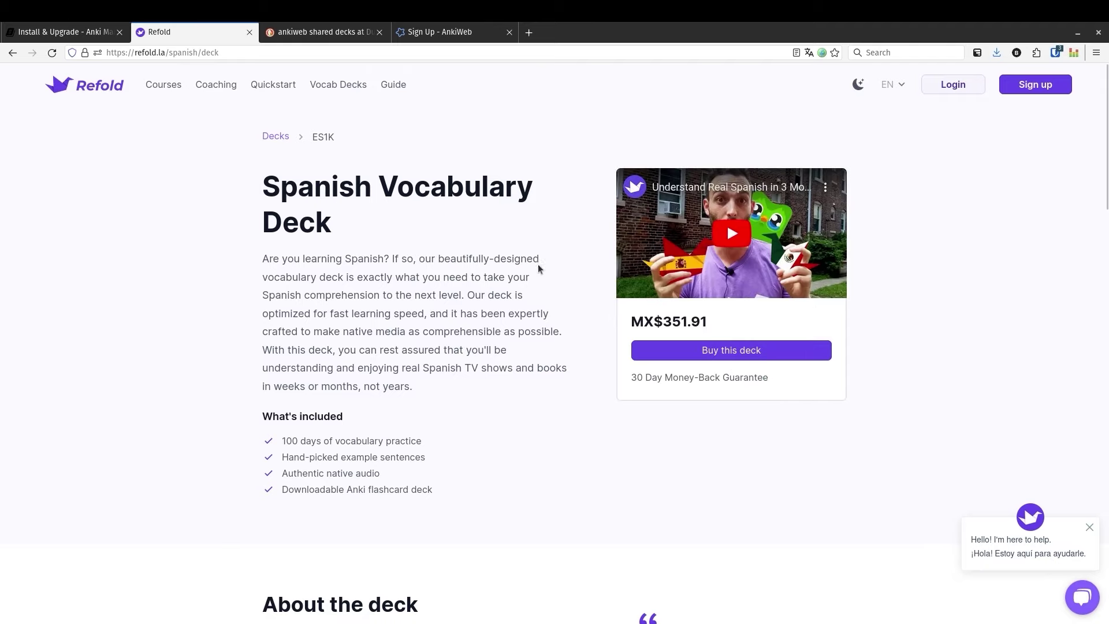
drag(1106, 157, 1101, 404)
drag(1106, 338, 1105, 407)
click(323, 32)
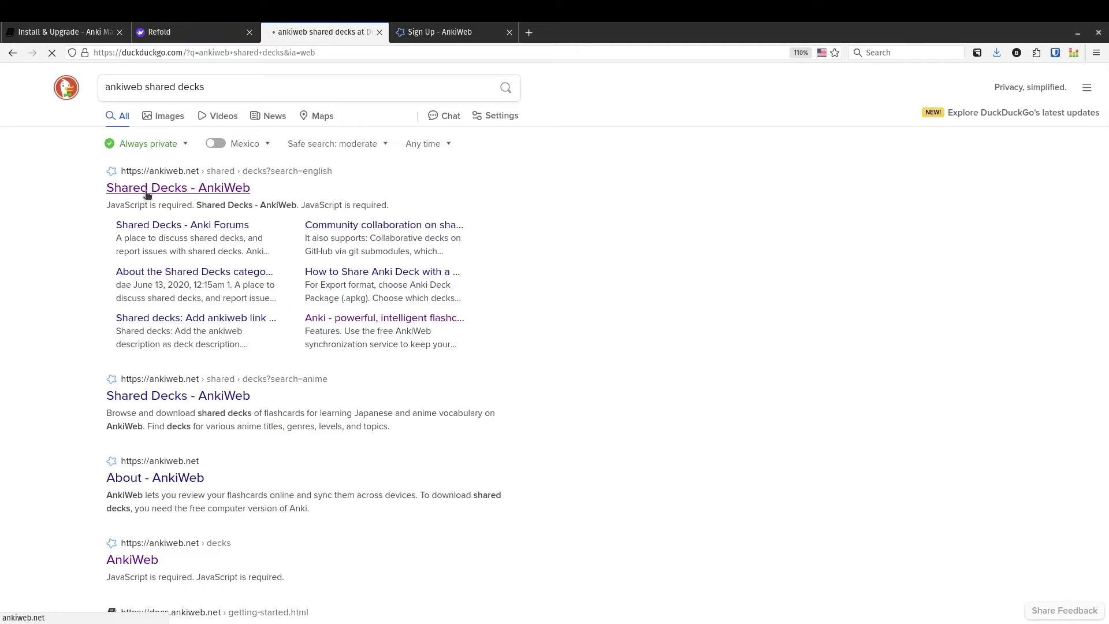
click(148, 190)
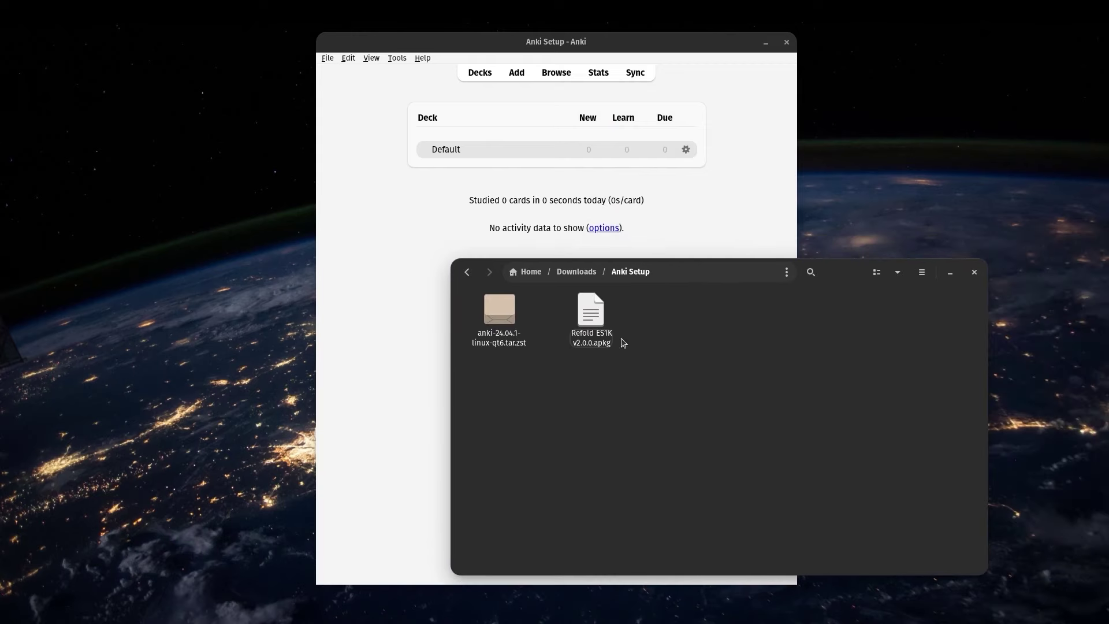
Move the file window aside and import Refold ES1K v2.0.0.apkg from the Anki Setup folder
right_click(590, 321)
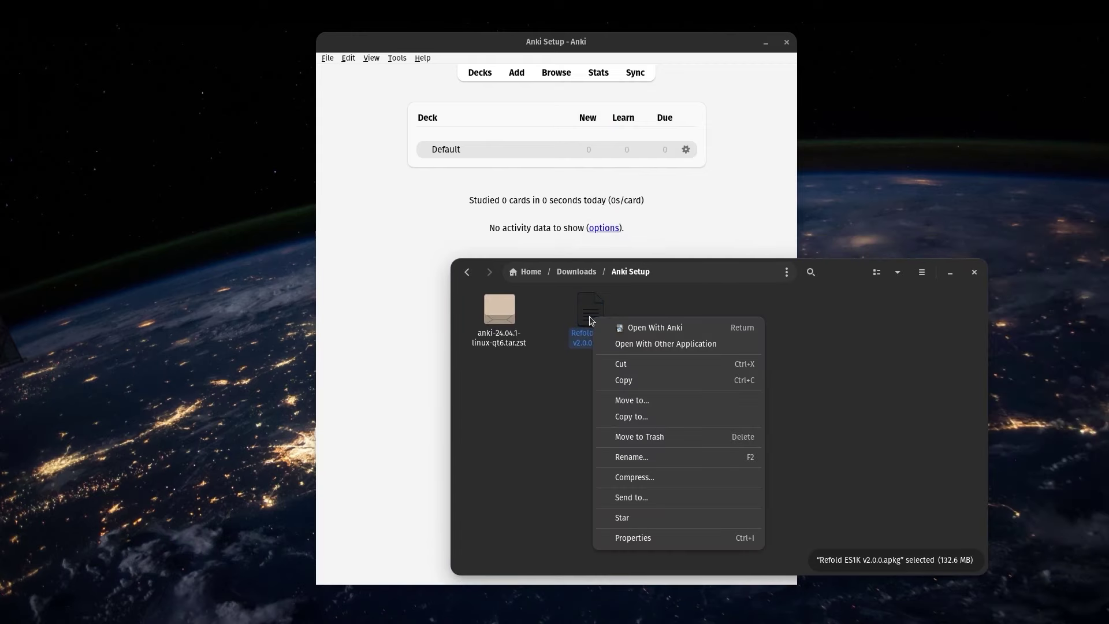
click(811, 335)
drag(839, 277, 1108, 234)
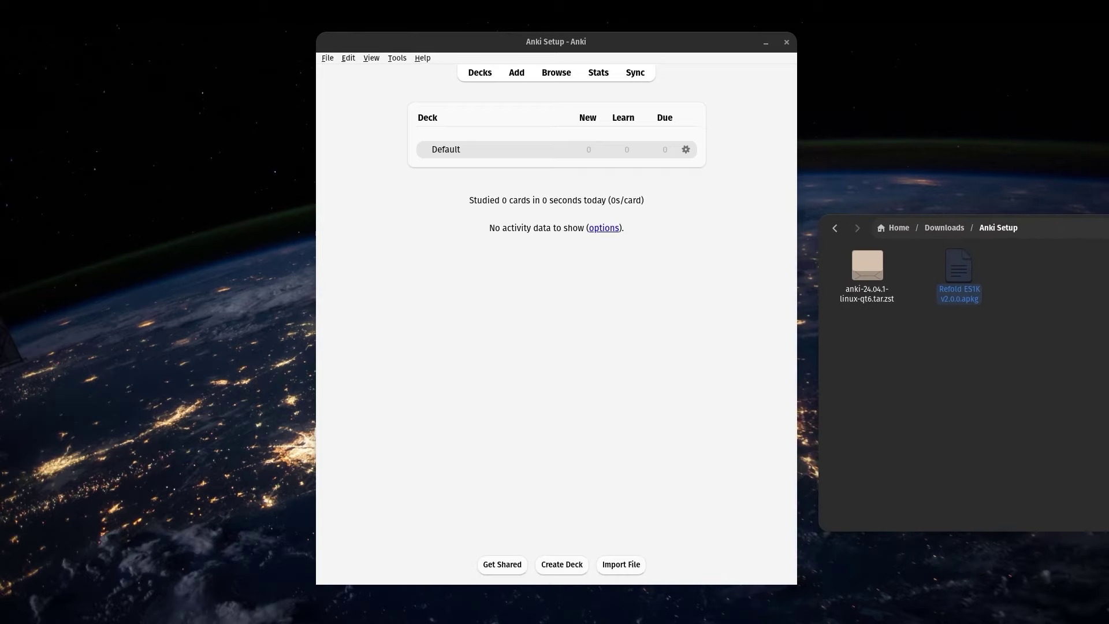
click(618, 566)
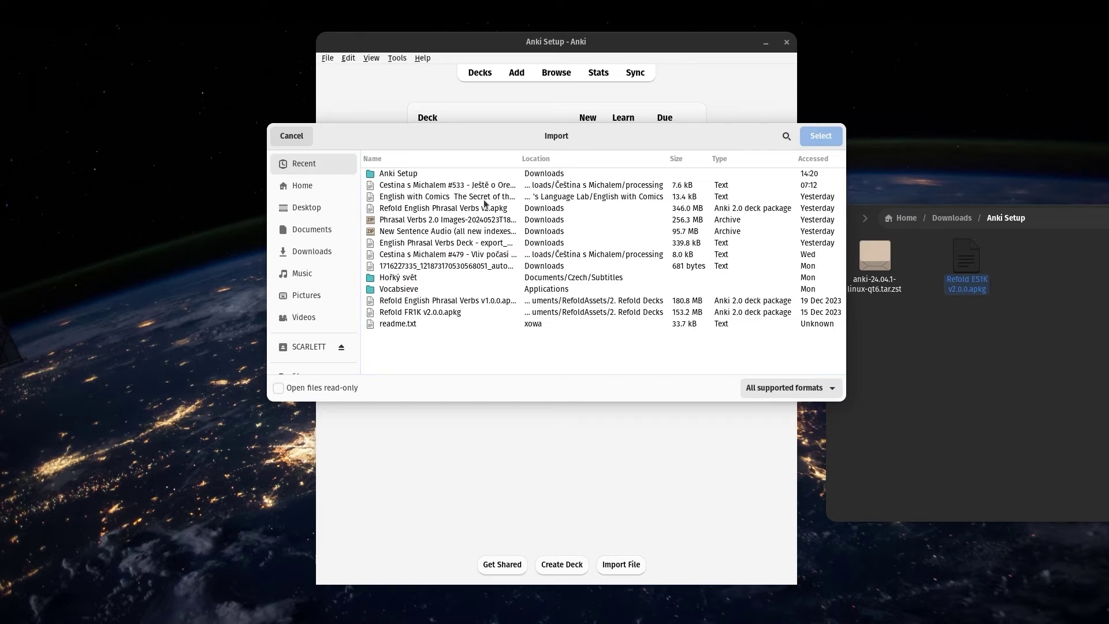
double_click(404, 174)
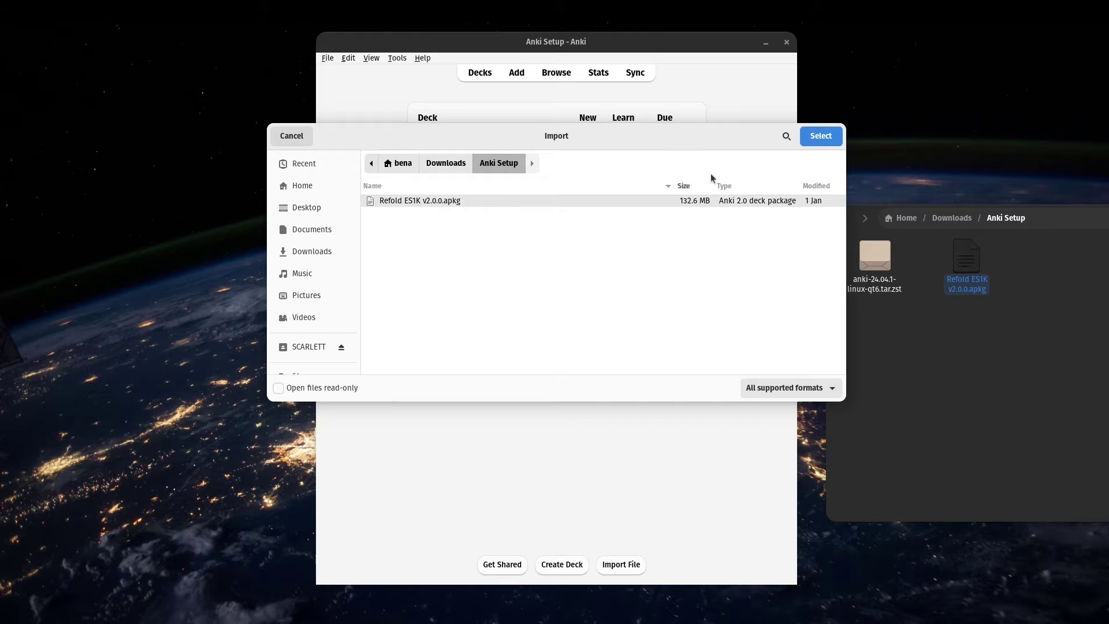
double_click(665, 203)
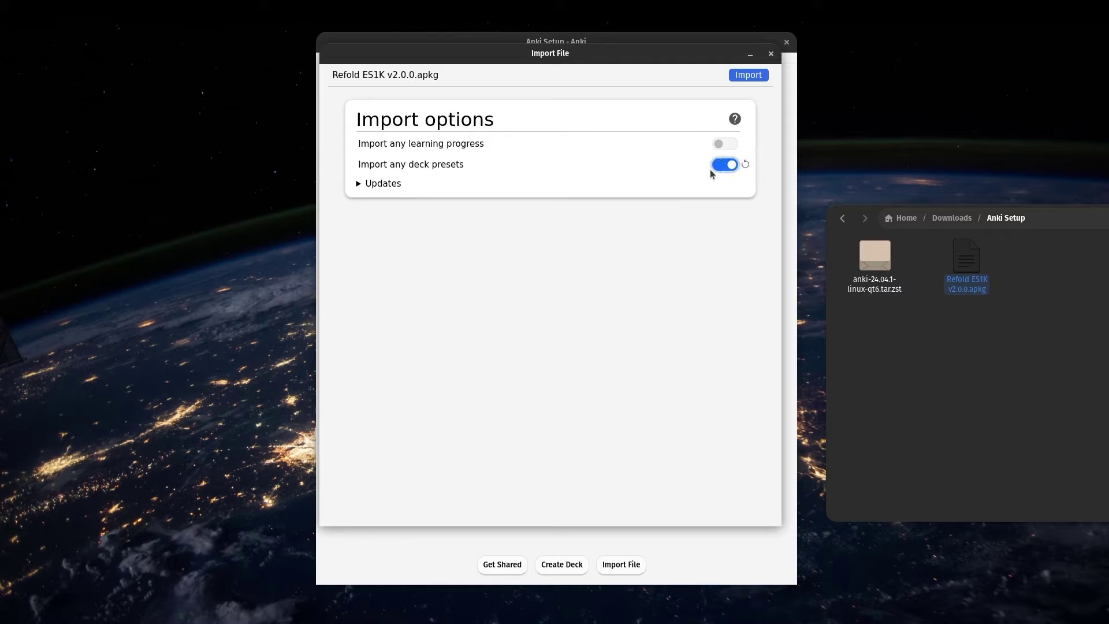
click(749, 76)
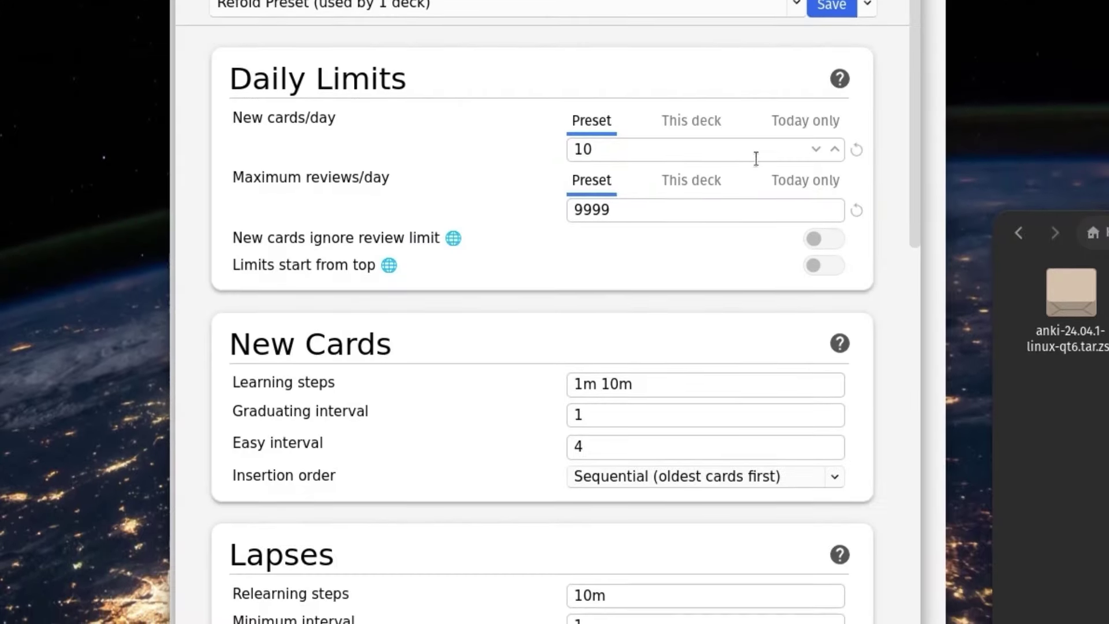
Lower the Refold ES1K deck's New cards/day from 10 to 7
click(680, 145)
key(ctrl+a)
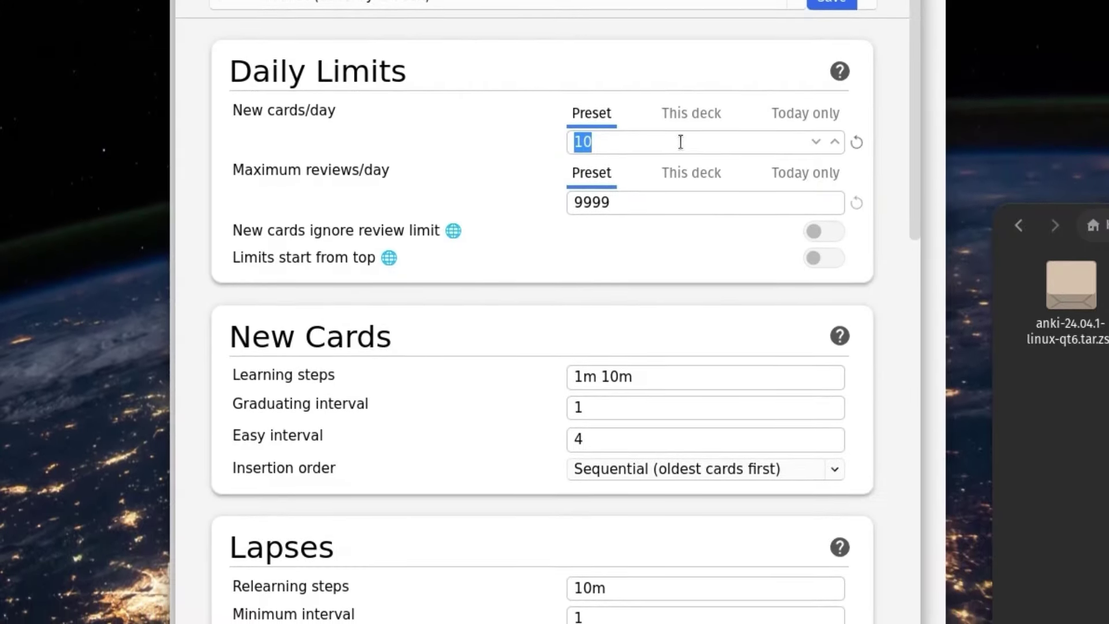
click(816, 143)
click(816, 142)
click(816, 130)
Turn on FSRS scheduling in the deck options
scroll(912, 64, down, 1)
drag(914, 69, 897, 569)
drag(229, 291, 317, 292)
click(813, 330)
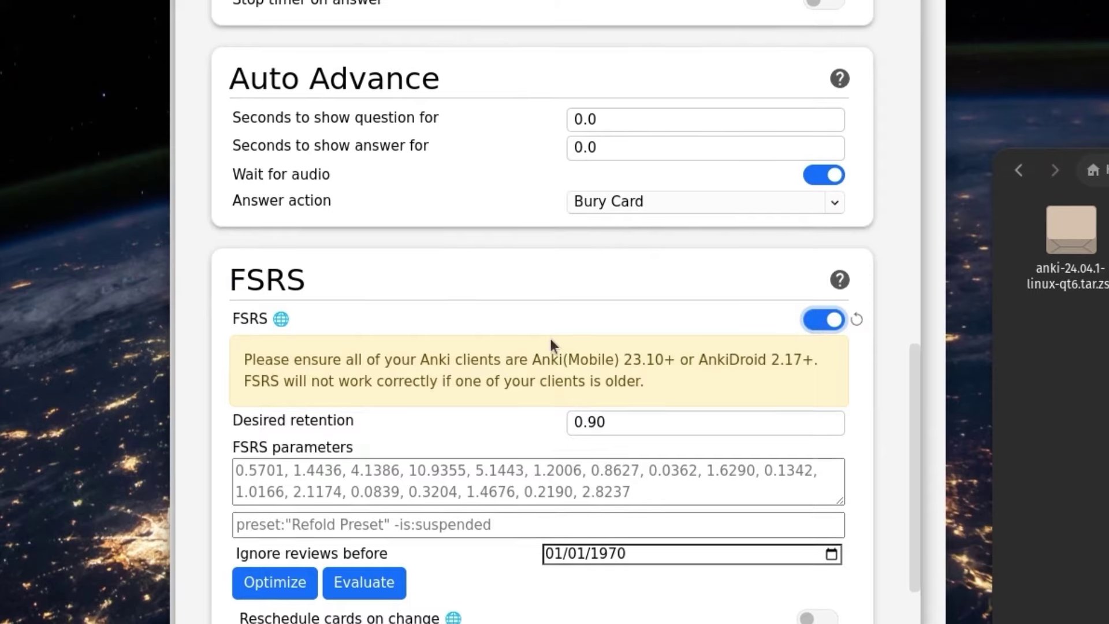
scroll(552, 345, down, 4)
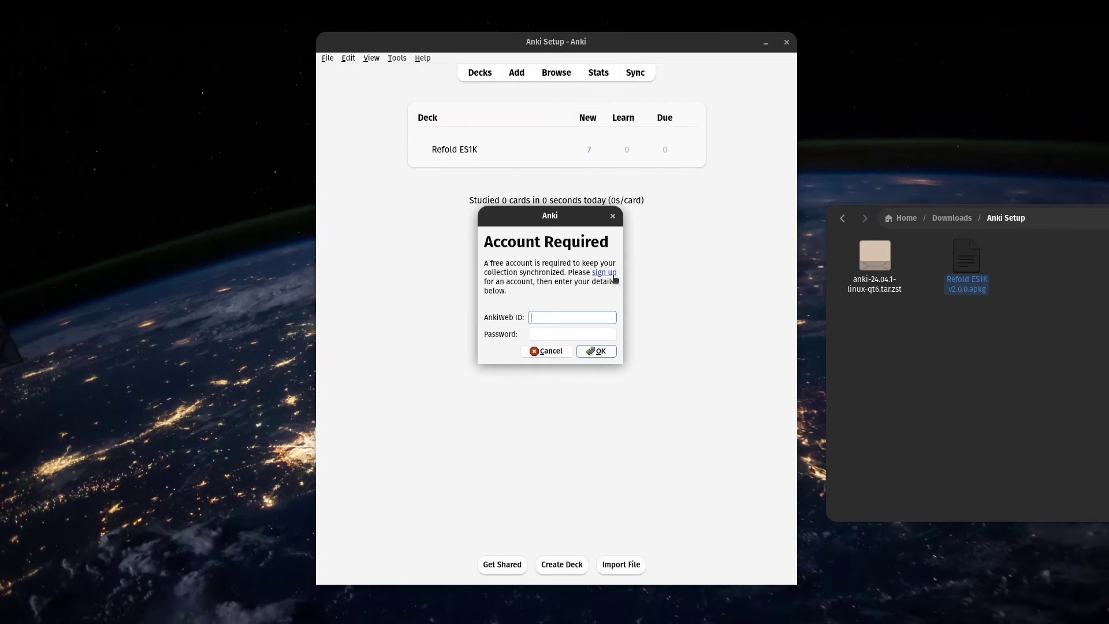
Open the AnkiWeb sign-up page and enter the account e-mail, ID and password
click(605, 273)
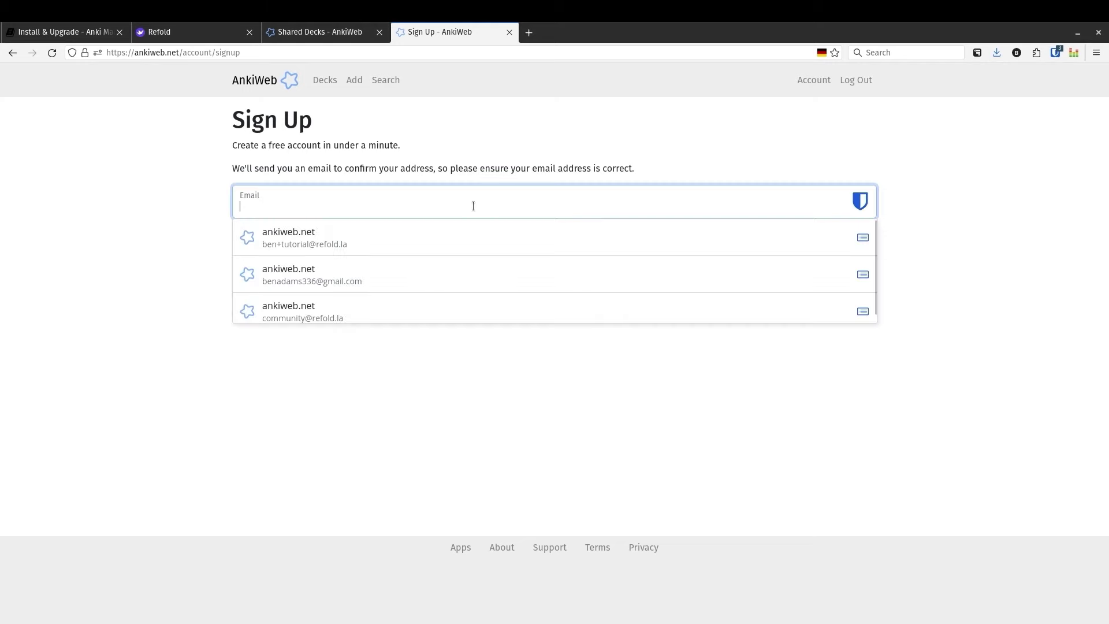
text(email)
key(Tab)
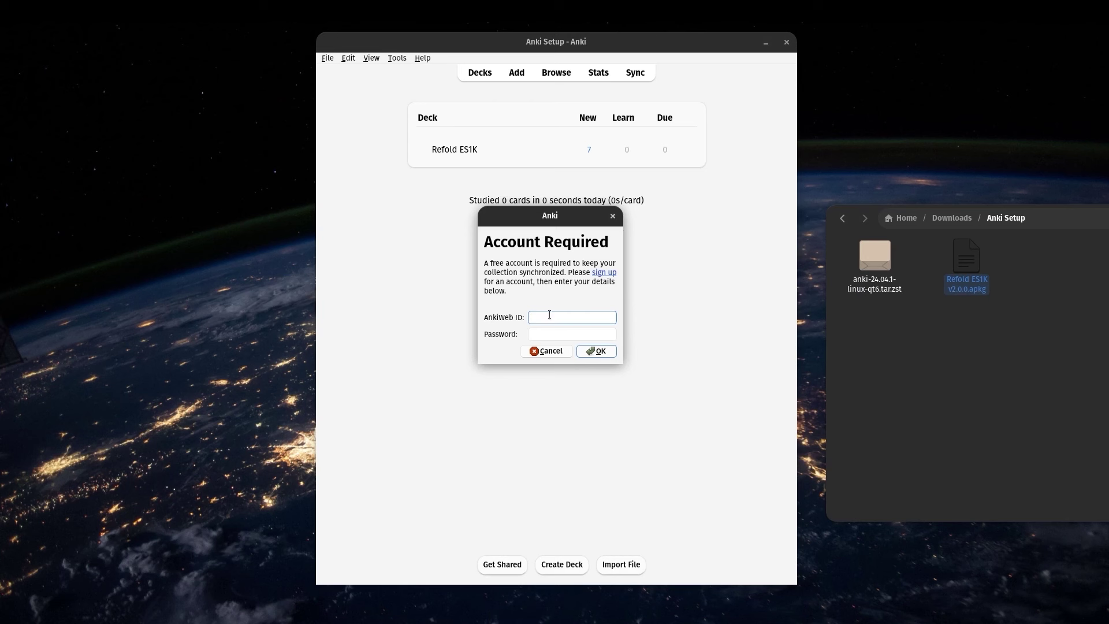
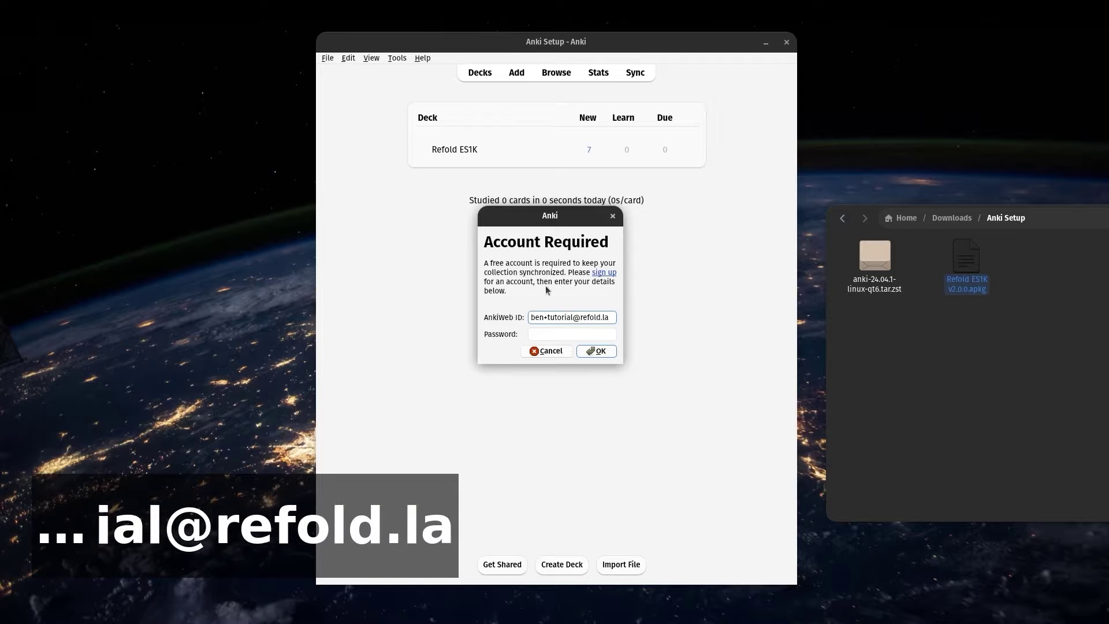
click(564, 332)
text(password go)
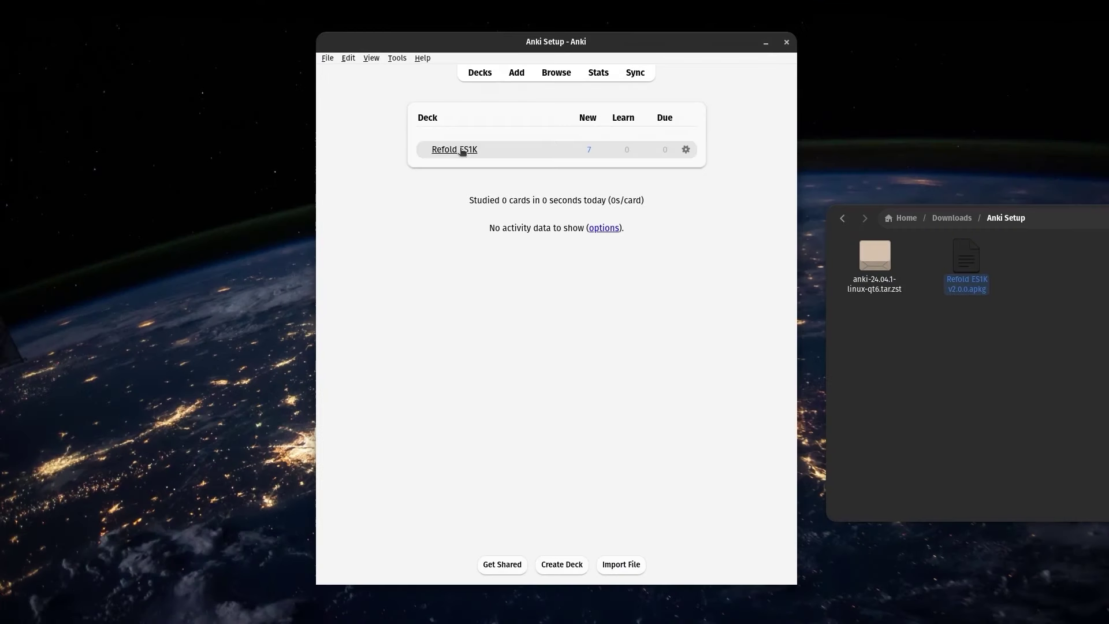
click(462, 151)
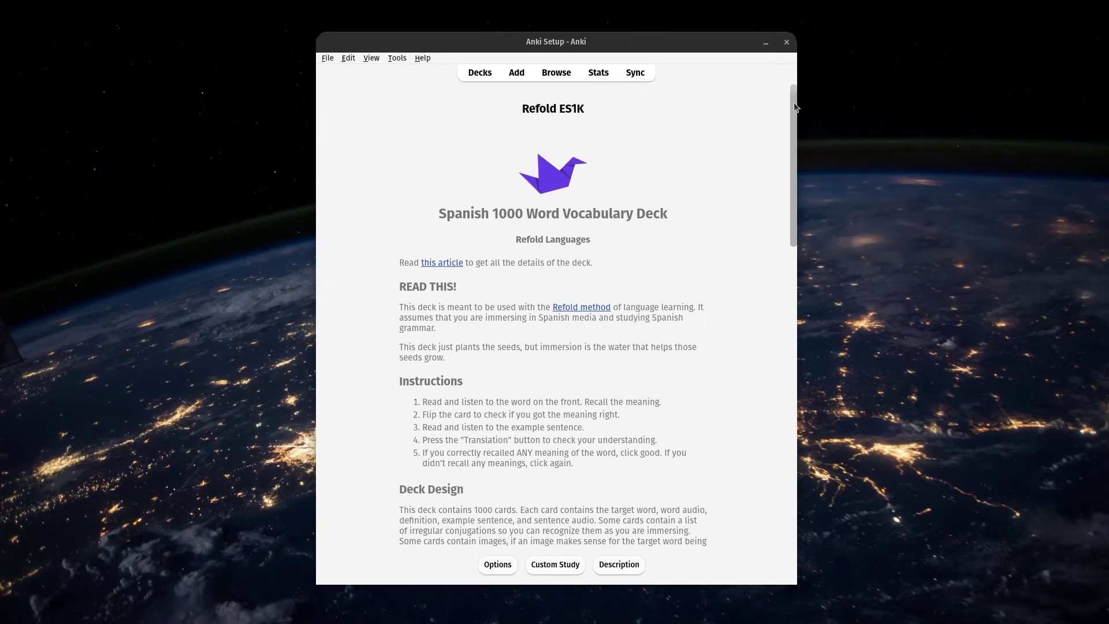
Start studying Refold ES1K, failing the ser card and grading estar
drag(792, 116, 722, 416)
key(s)
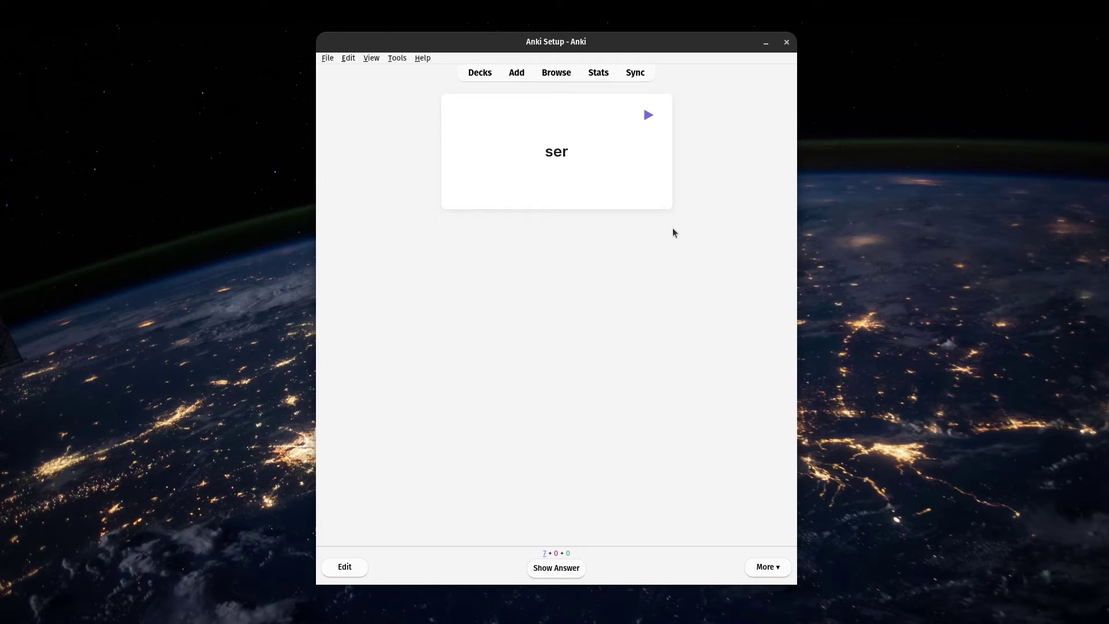
key(space)
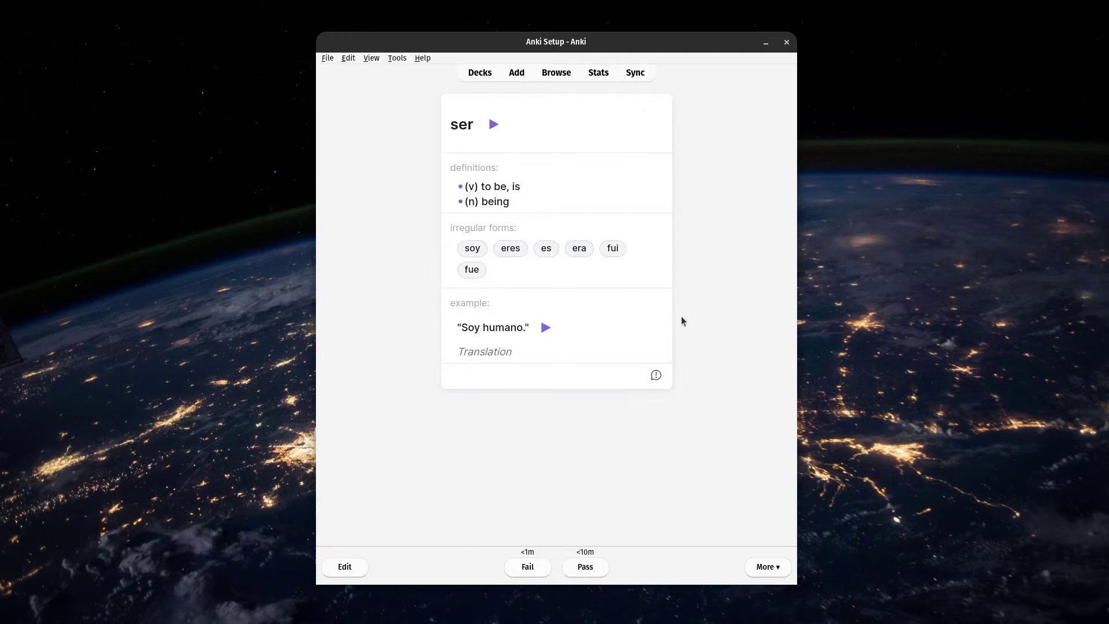
key(1)
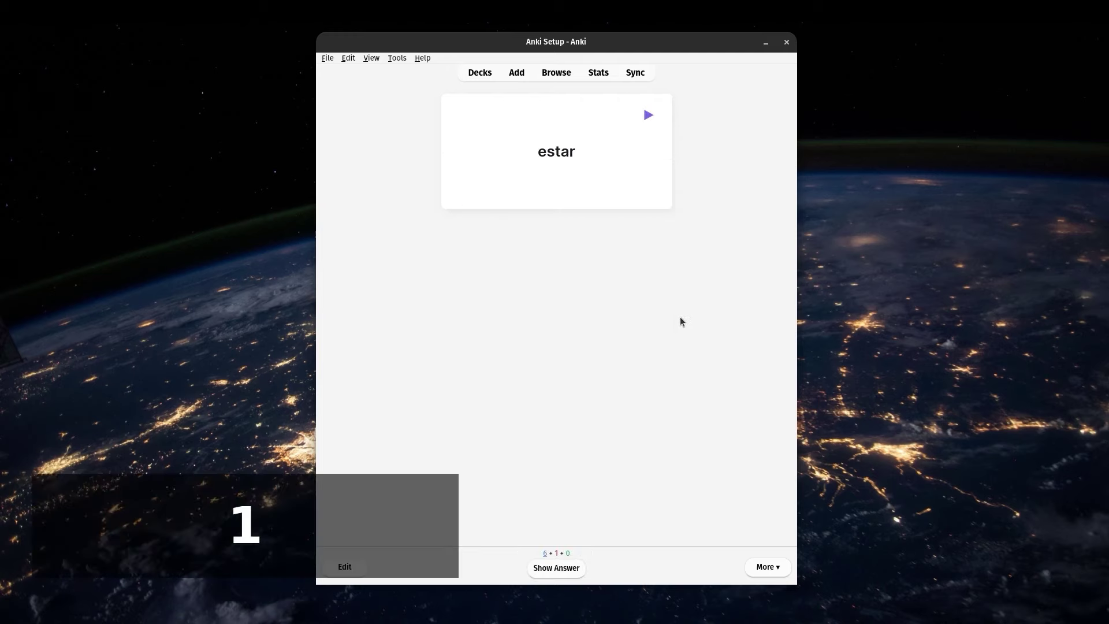
click(557, 569)
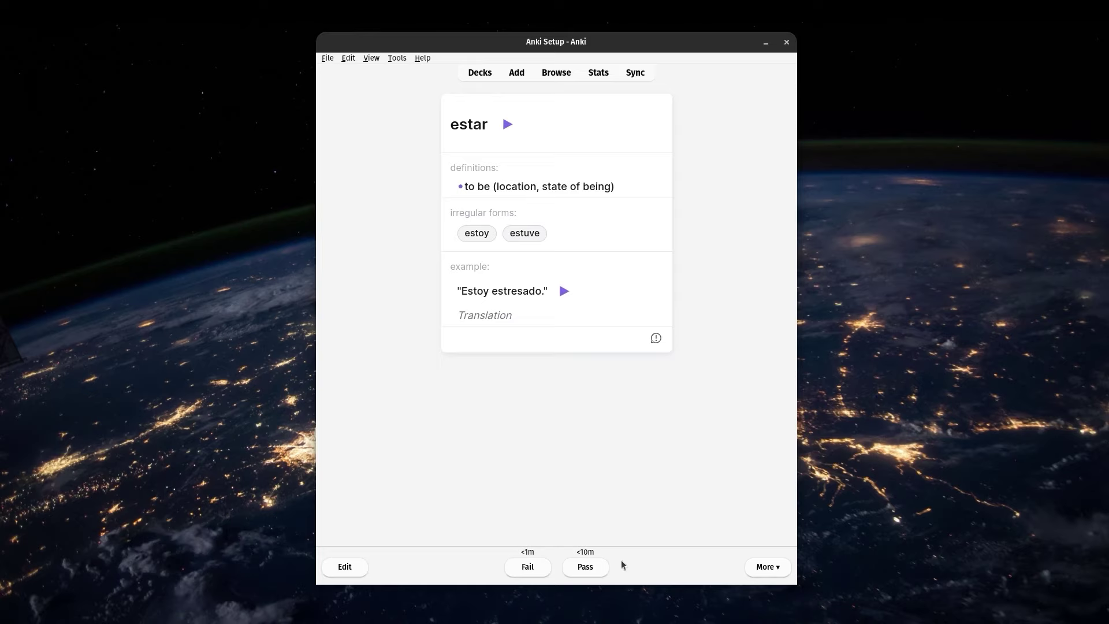
click(591, 574)
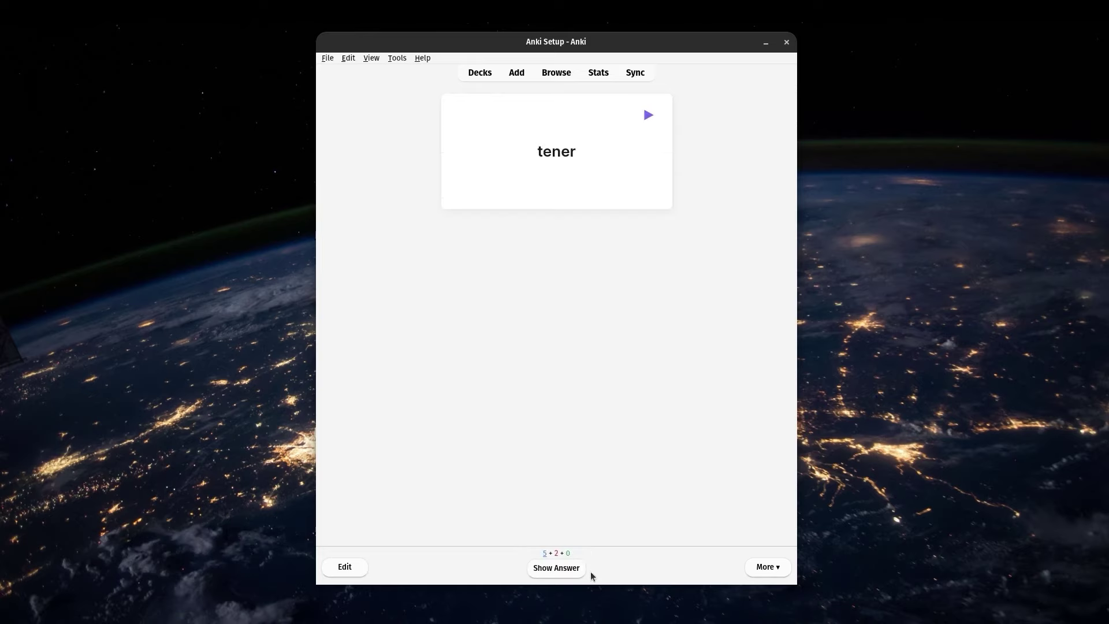
Review tener with its example translation, then continue through hacer to derecho and finish
click(529, 566)
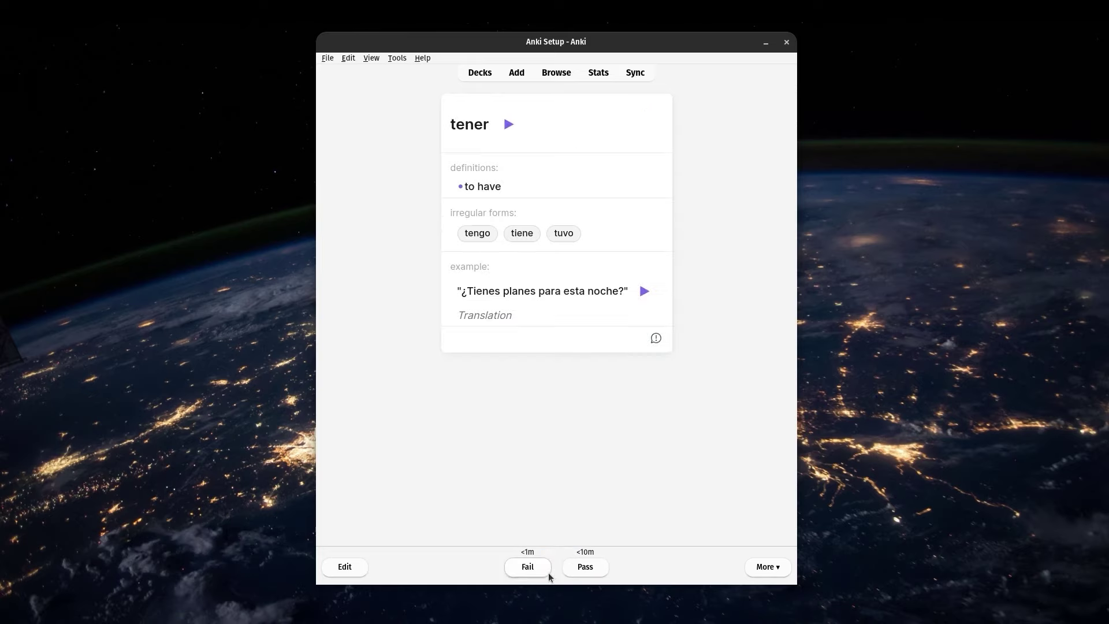
click(505, 320)
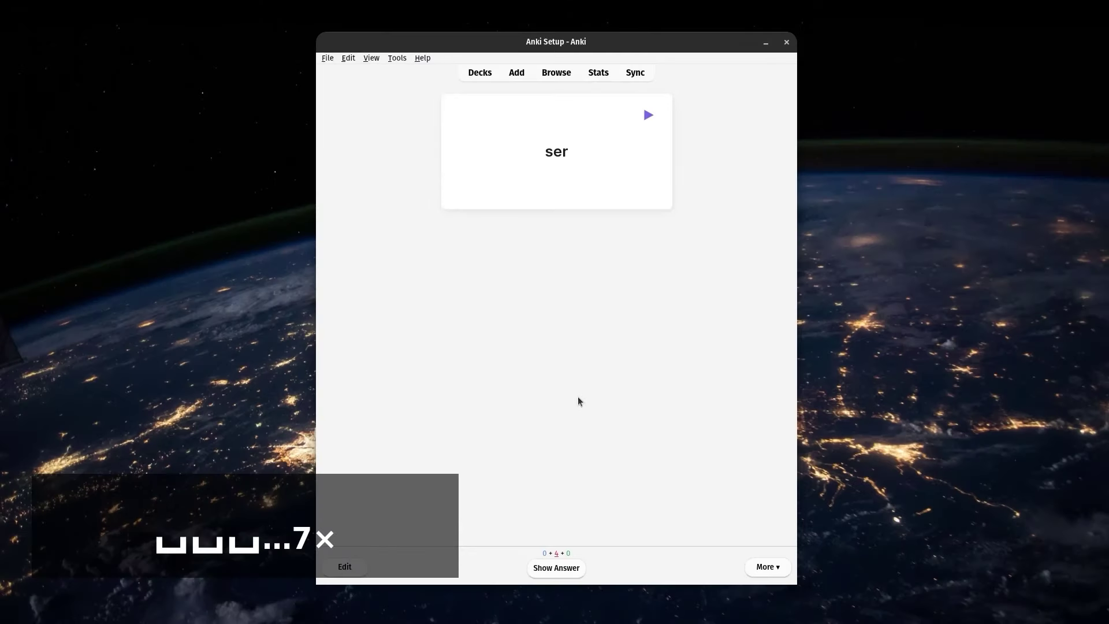
key(space)
key(space)
key(space)
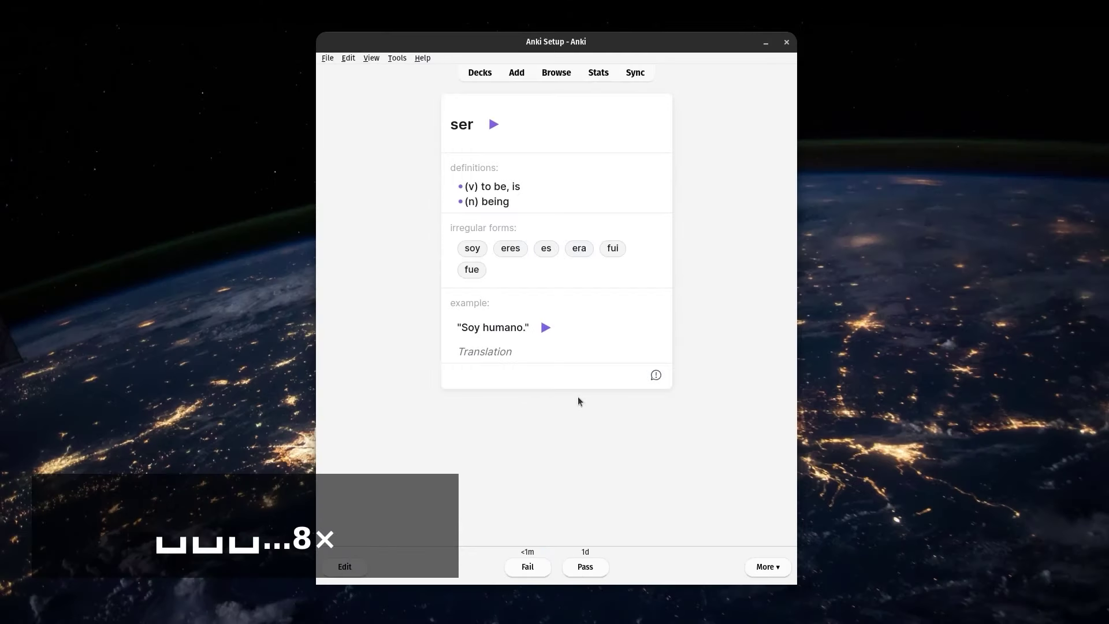
key(space)
key(space)
key(space)
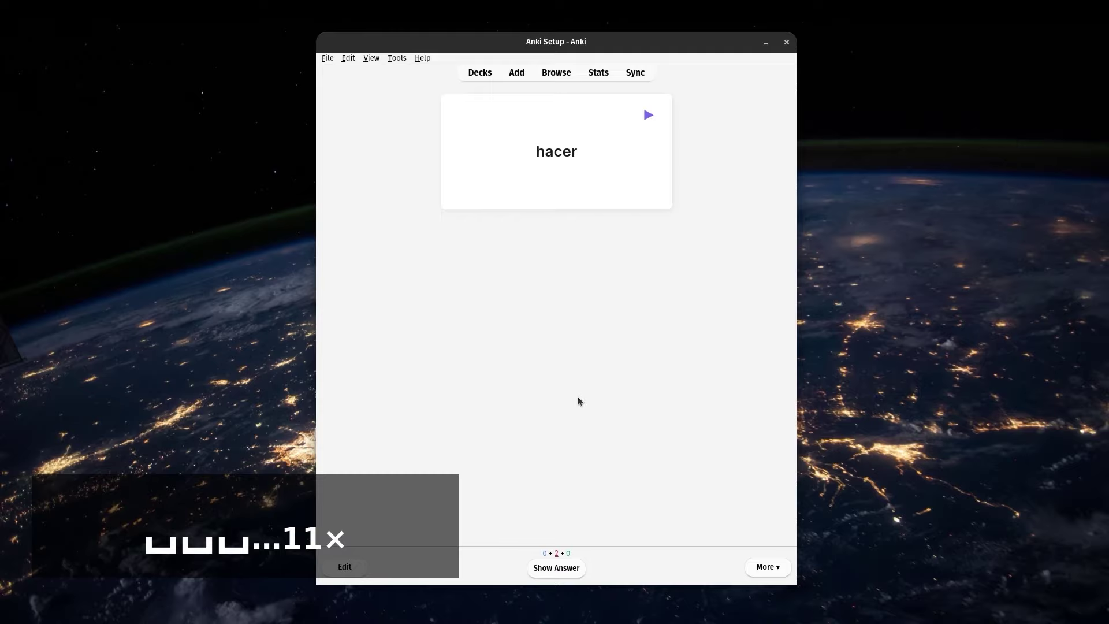
key(space)
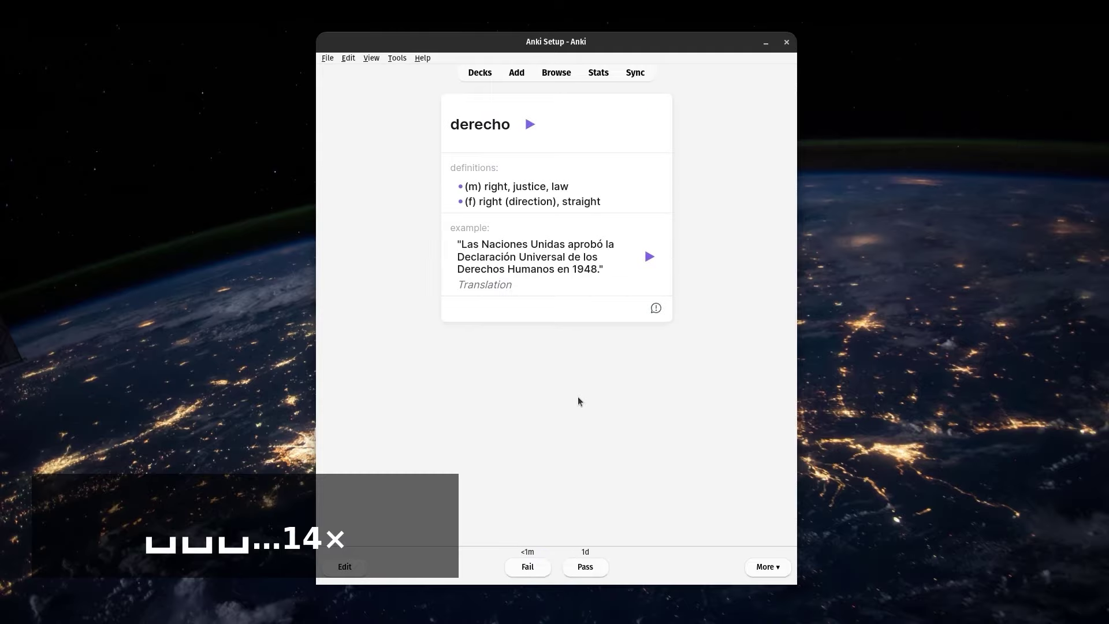
key(space)
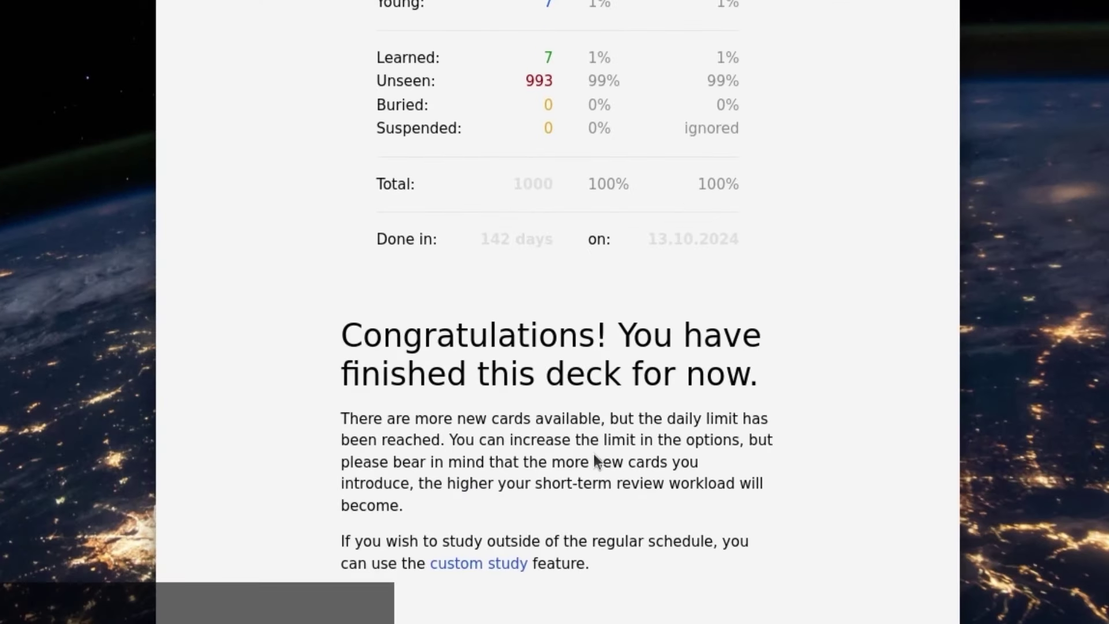
drag(341, 340, 607, 335)
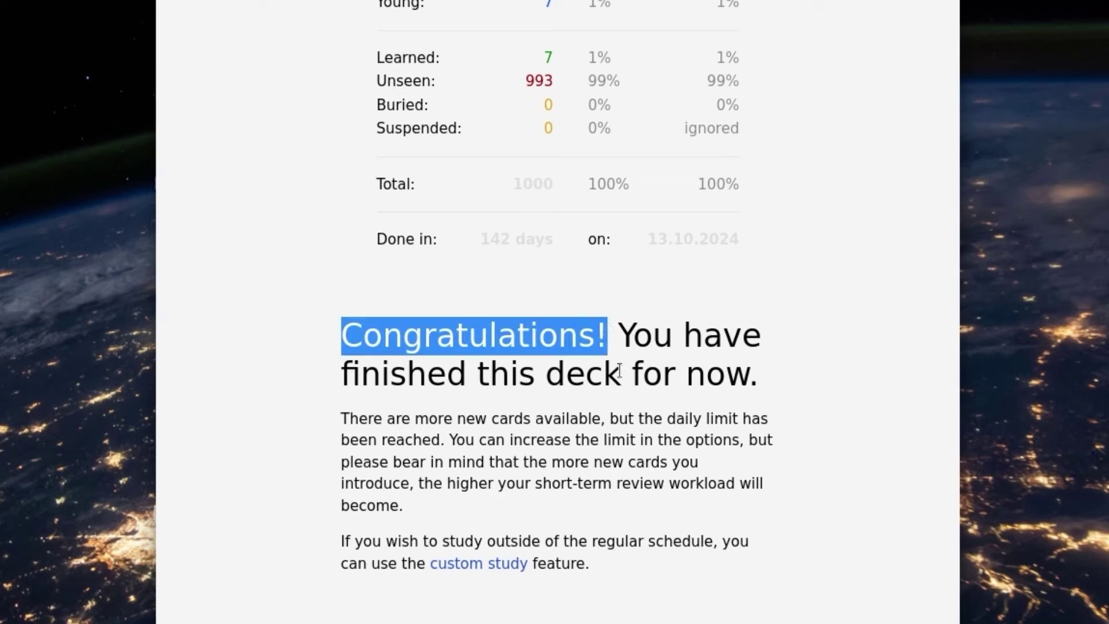
click(640, 416)
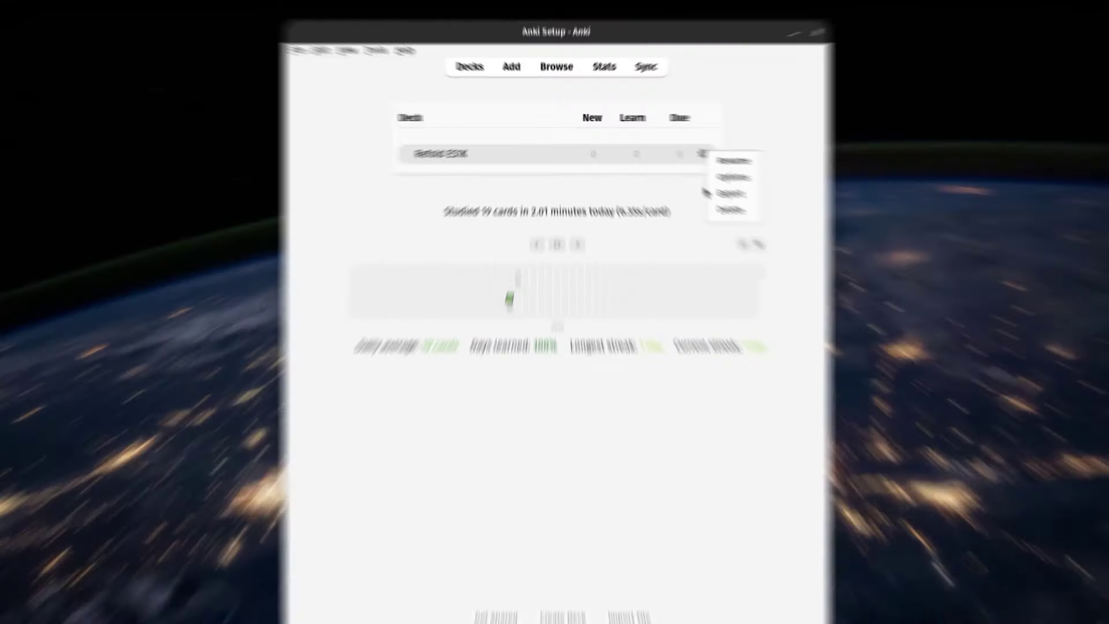
Change the Refold ES1K deck's New cards/day from 7 to 0 and save
click(728, 173)
double_click(610, 194)
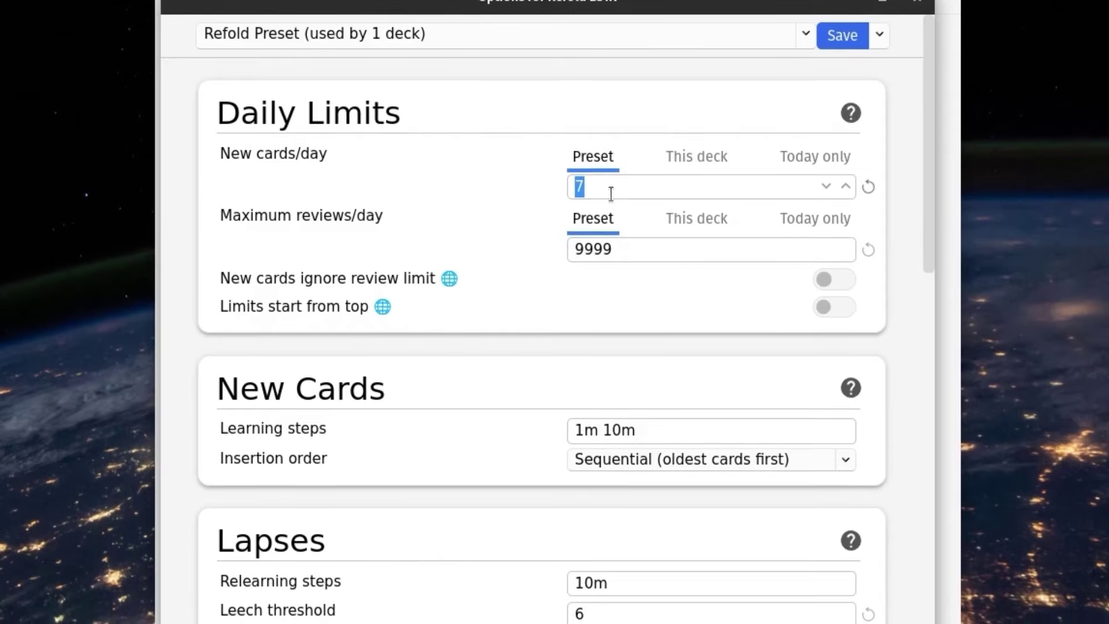
text(0)
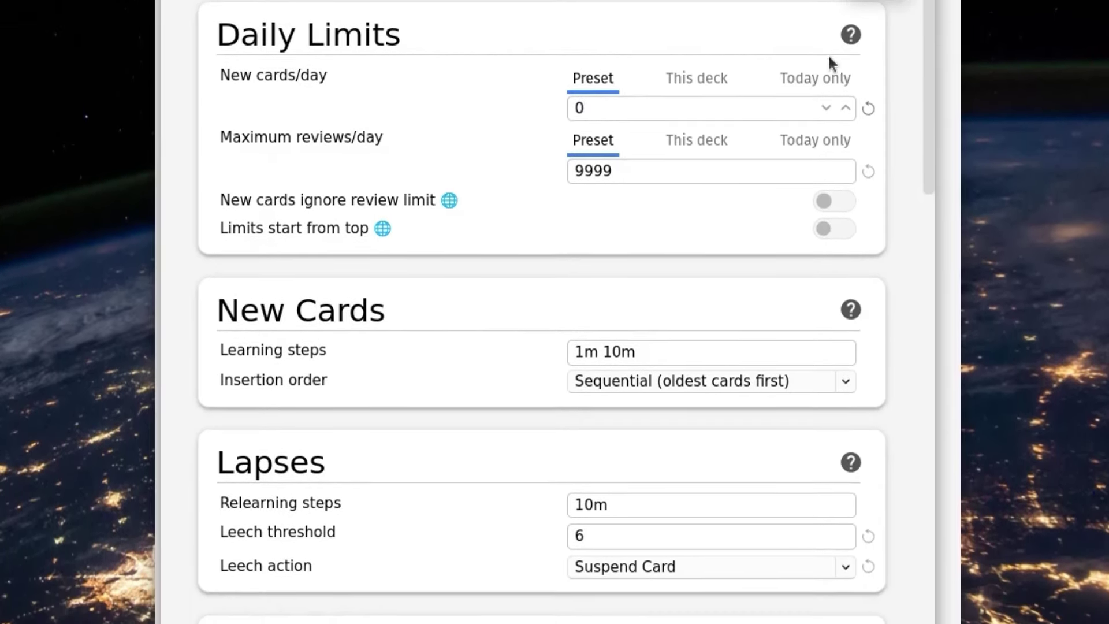
key(ctrl+Return)
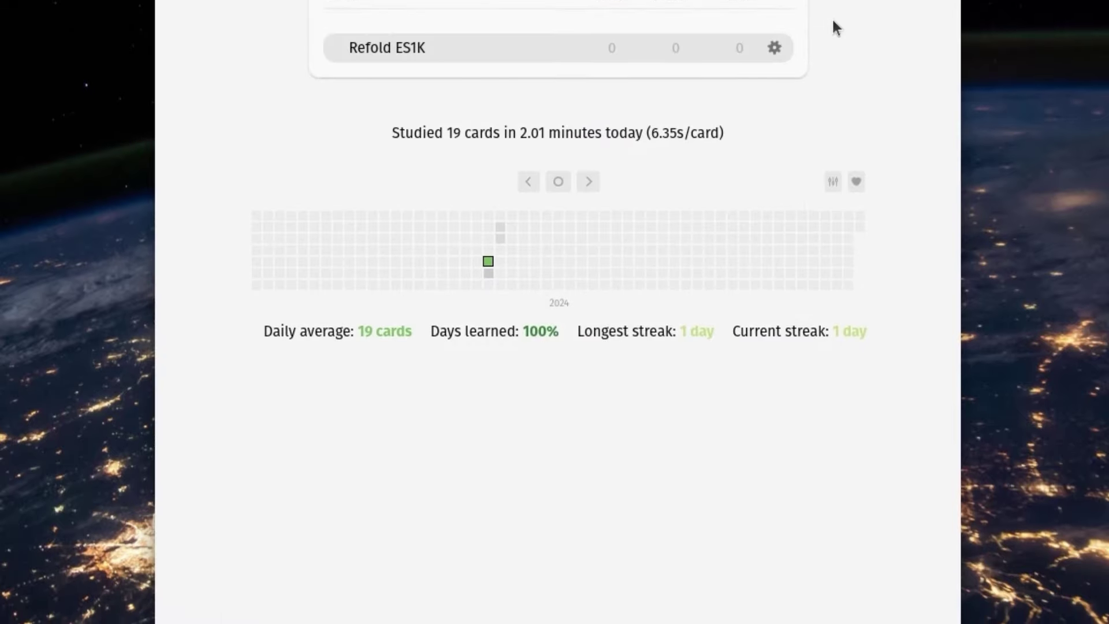